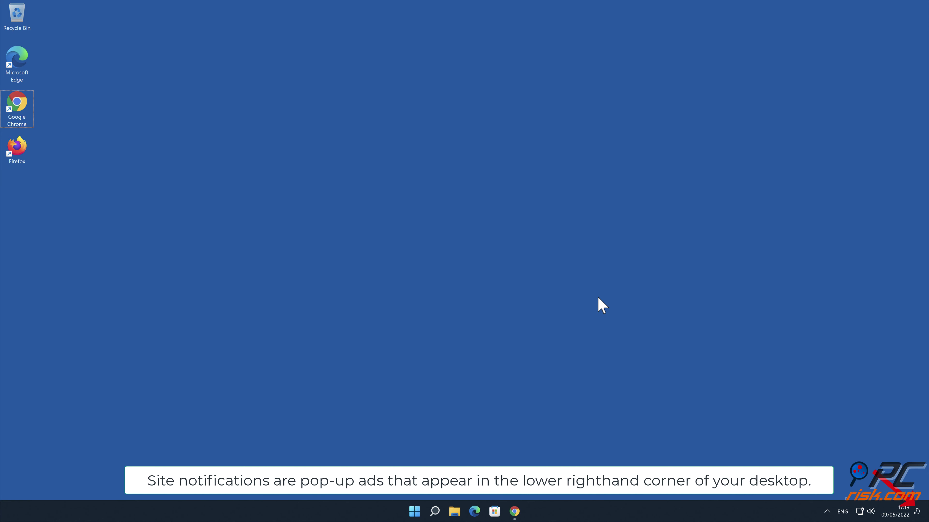
# - Bring the Chrome window with the takecontent.net fake video page to the front
pyautogui.click(514, 511)
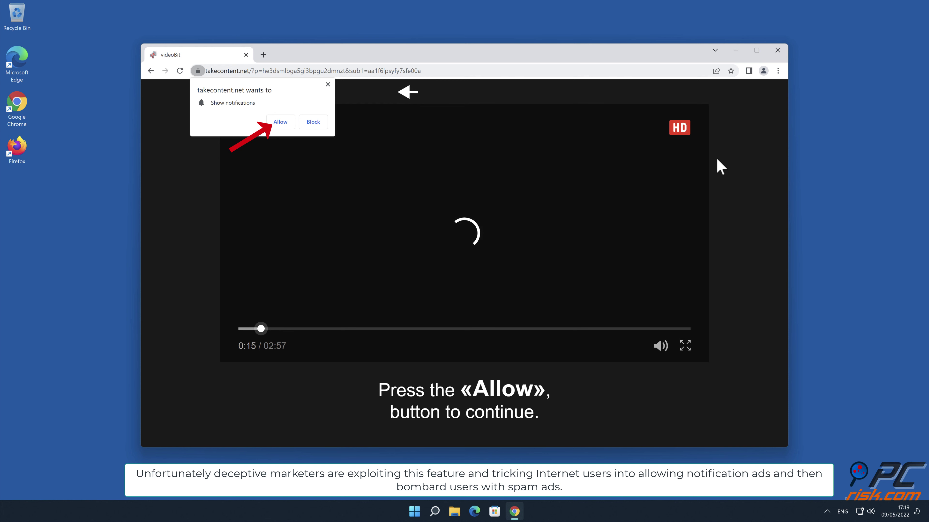
# - Allow takecontent.net to show notifications, then close the Chrome window
pyautogui.click(288, 122)
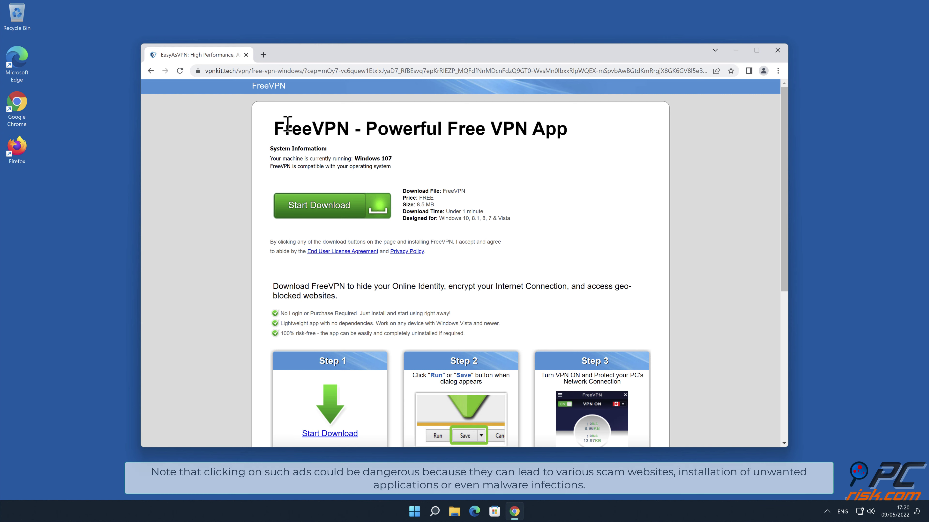
pyautogui.click(776, 51)
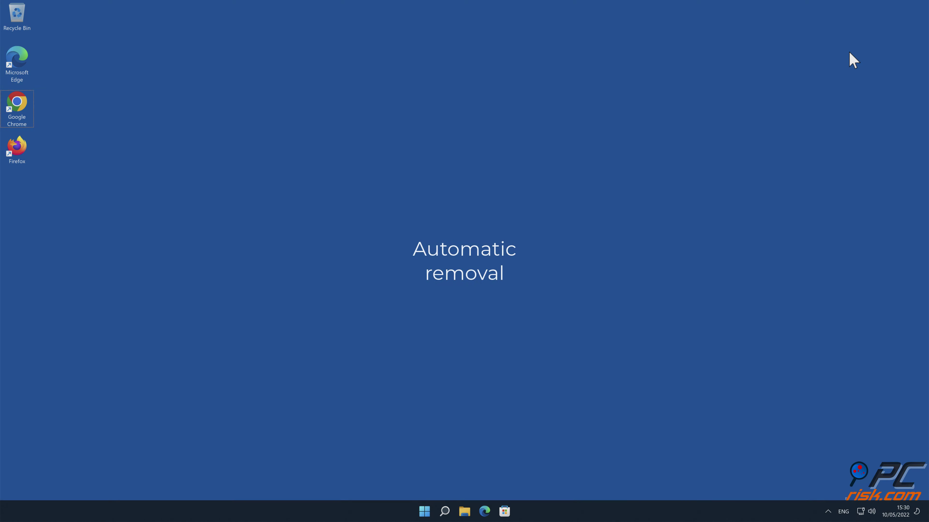
pyautogui.doubleClick(22, 104)
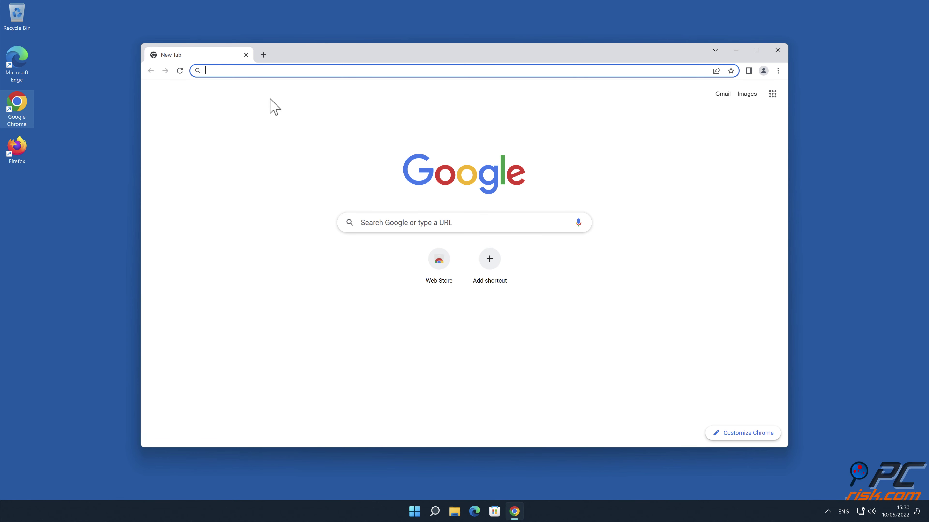
pyautogui.write('www.c')
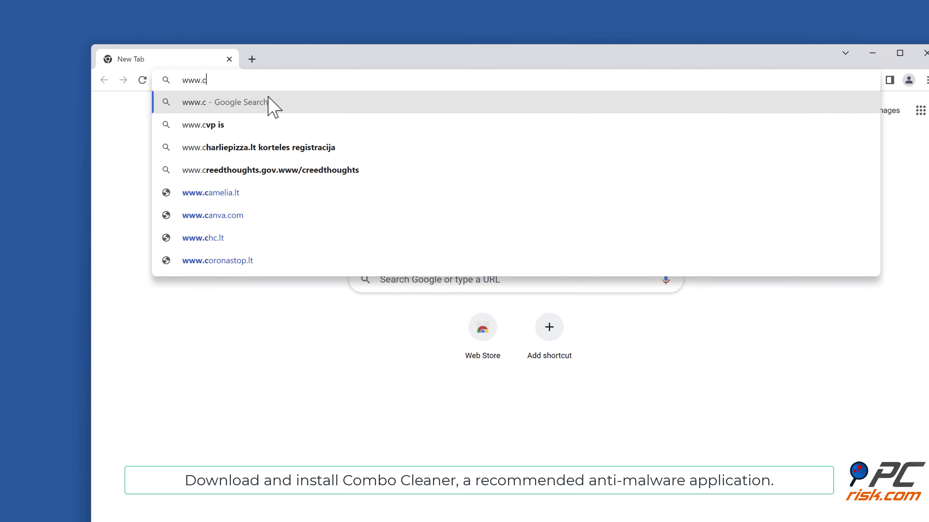
pyautogui.write('ombocleaner.')
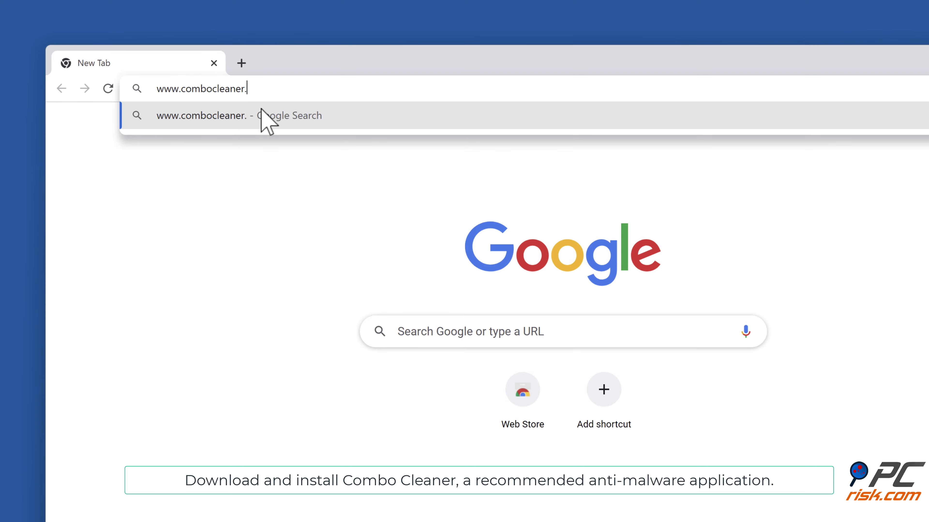
pyautogui.write('com')
pyautogui.press('Return')
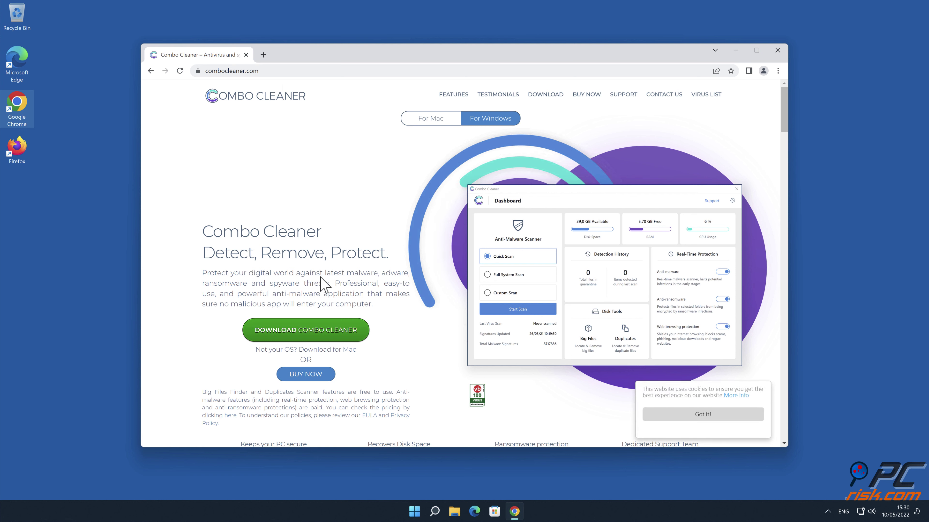
# - Download CCSetup.exe and install Combo Cleaner with default options, approving the UAC prompt
pyautogui.click(323, 331)
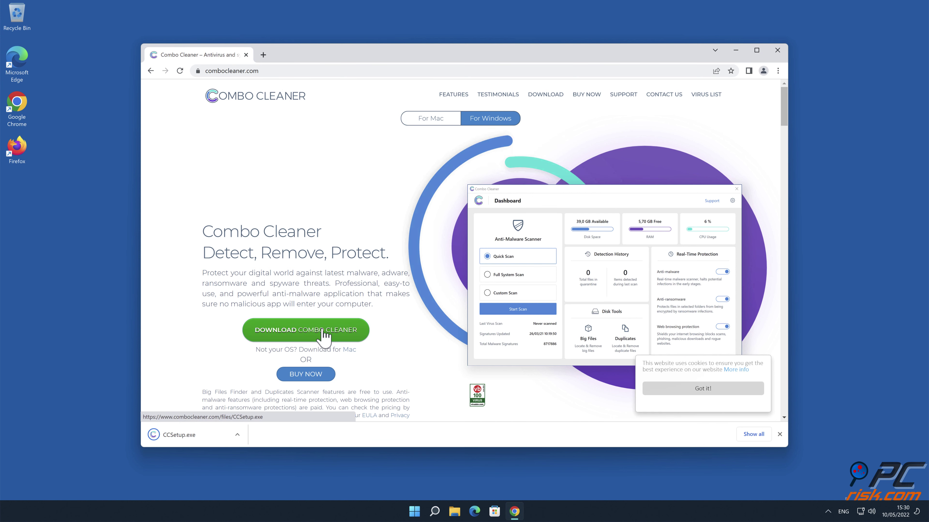
pyautogui.click(218, 436)
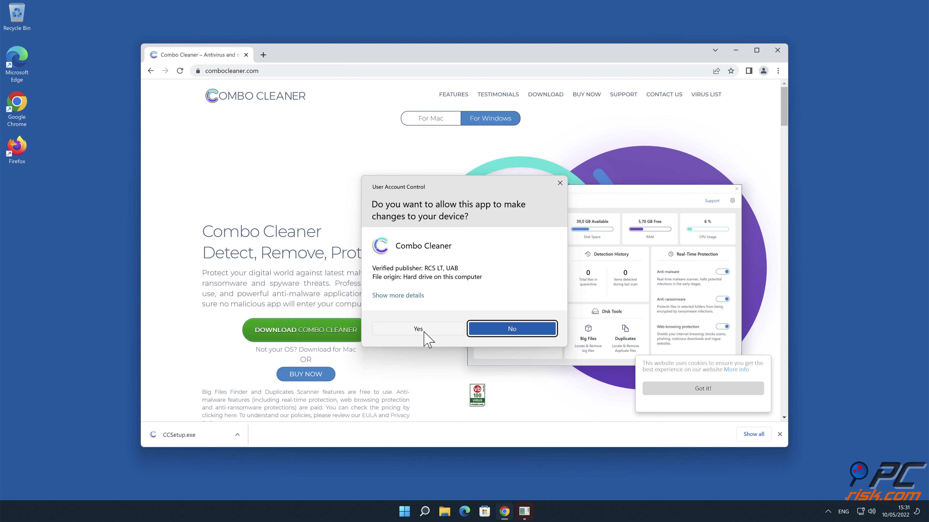
pyautogui.click(424, 332)
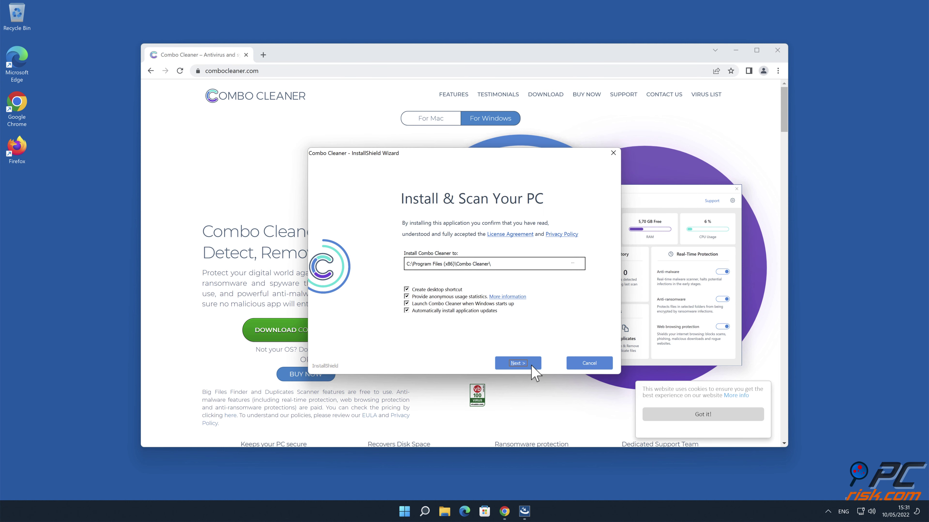
pyautogui.click(532, 365)
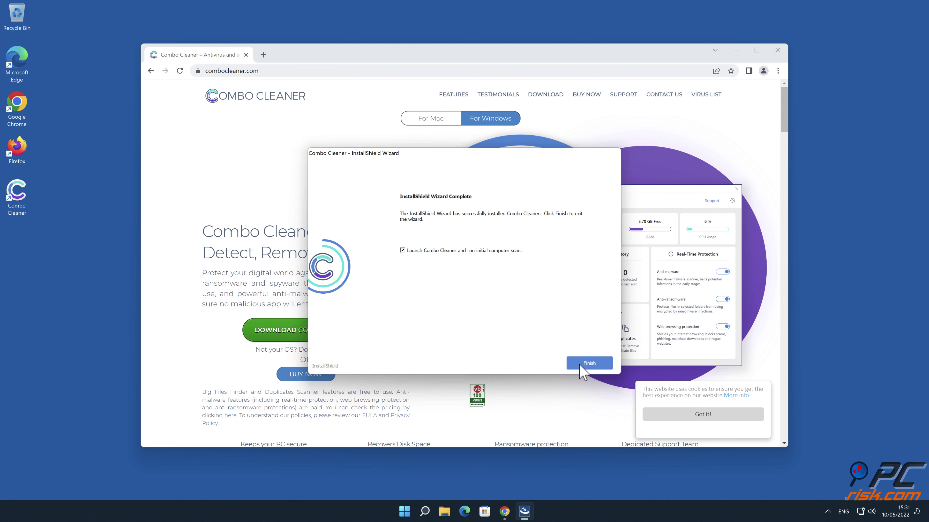
pyautogui.click(592, 364)
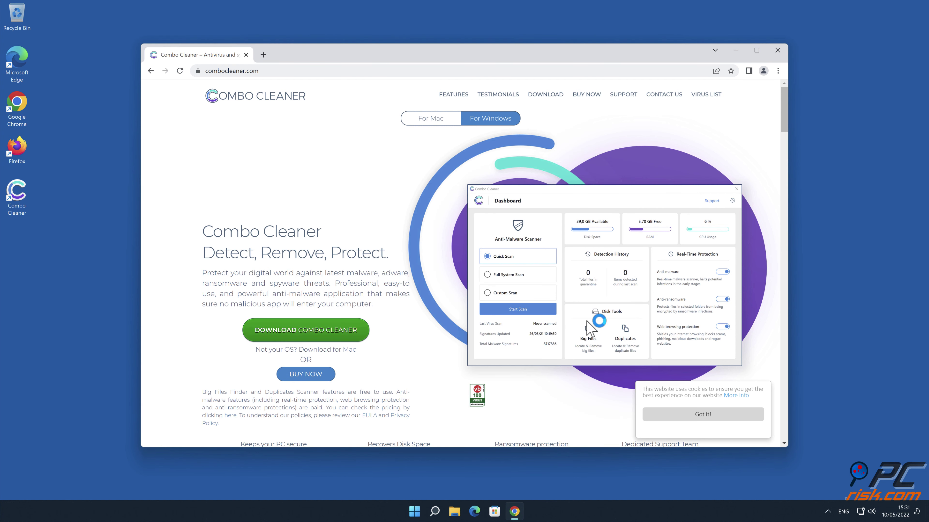
# - Close Chrome, quarantine the detected takecontent.net Ads threat and dismiss the scan summary
pyautogui.click(774, 55)
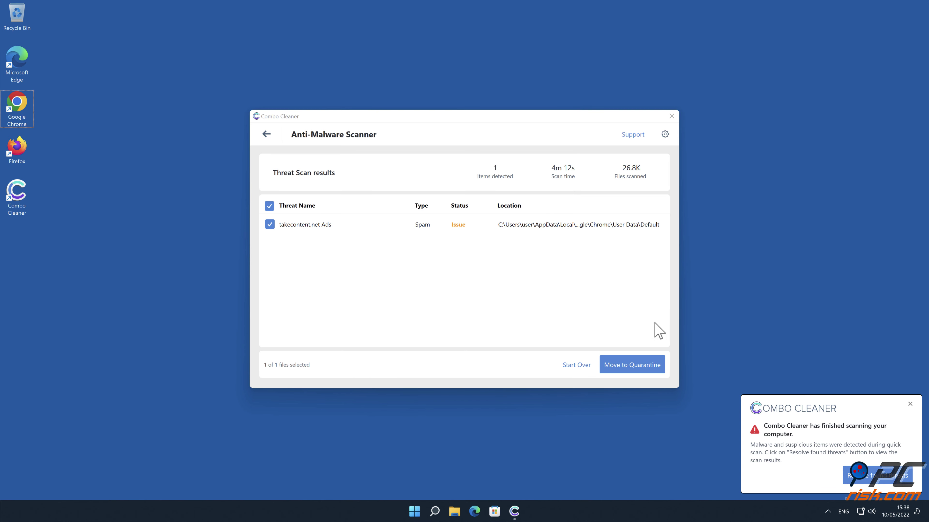
pyautogui.click(645, 366)
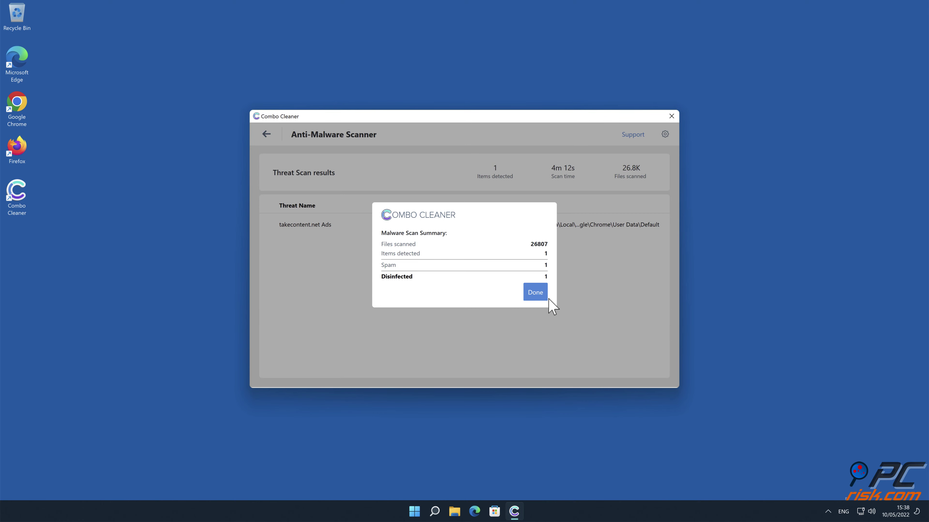
pyautogui.click(542, 295)
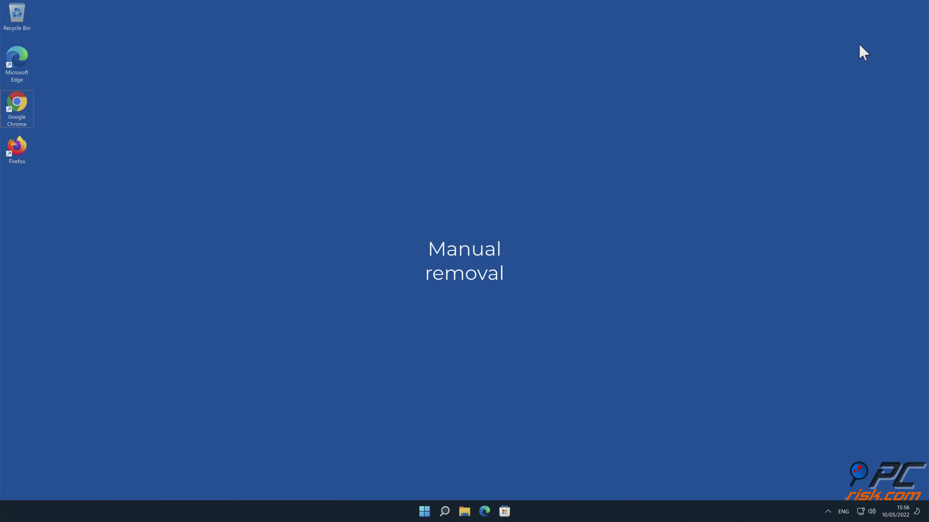
# - Launch Chrome and go to Settings > Security and Privacy
pyautogui.doubleClick(18, 103)
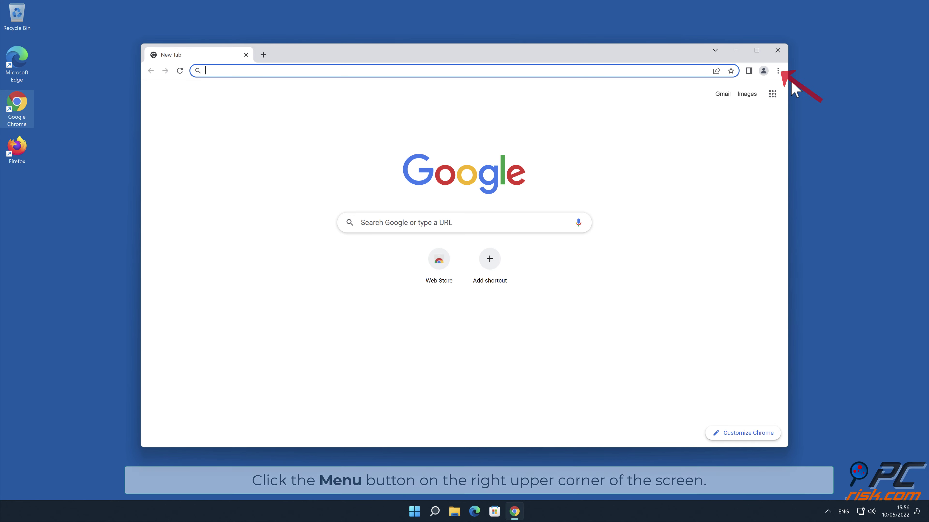
pyautogui.click(778, 71)
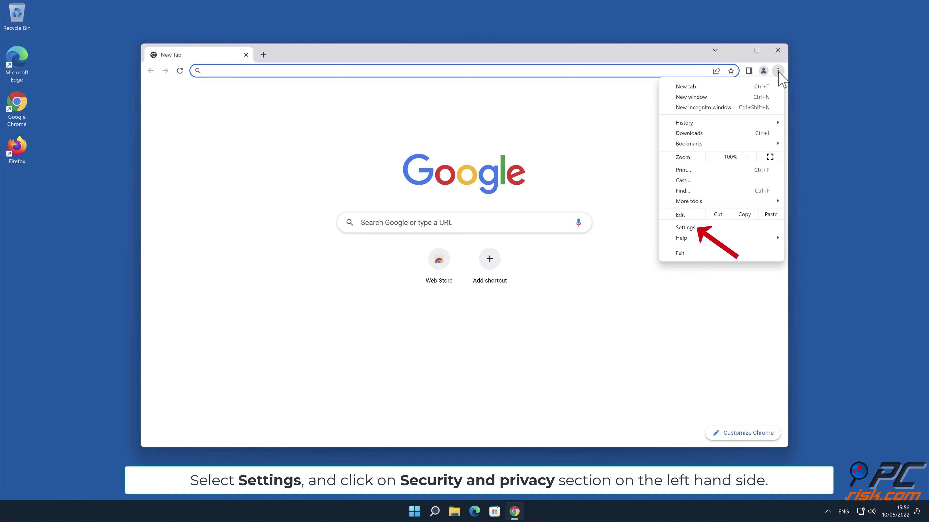
pyautogui.click(718, 228)
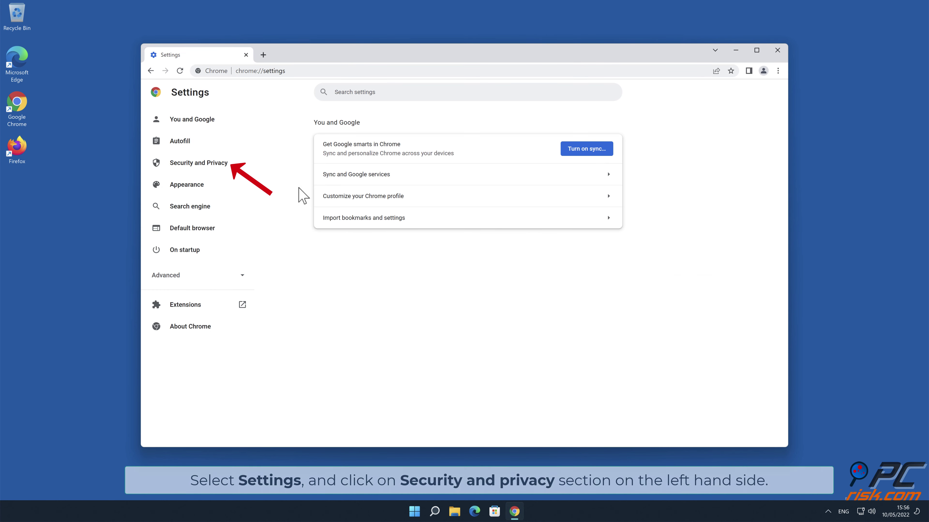
pyautogui.click(215, 166)
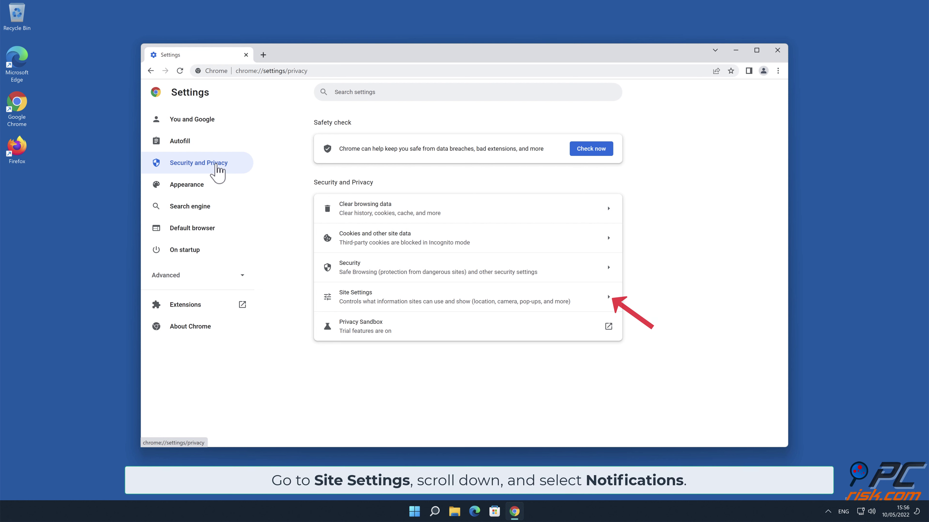
# - Remove takecontent.net from Chrome's Site Settings notification permissions
pyautogui.click(605, 298)
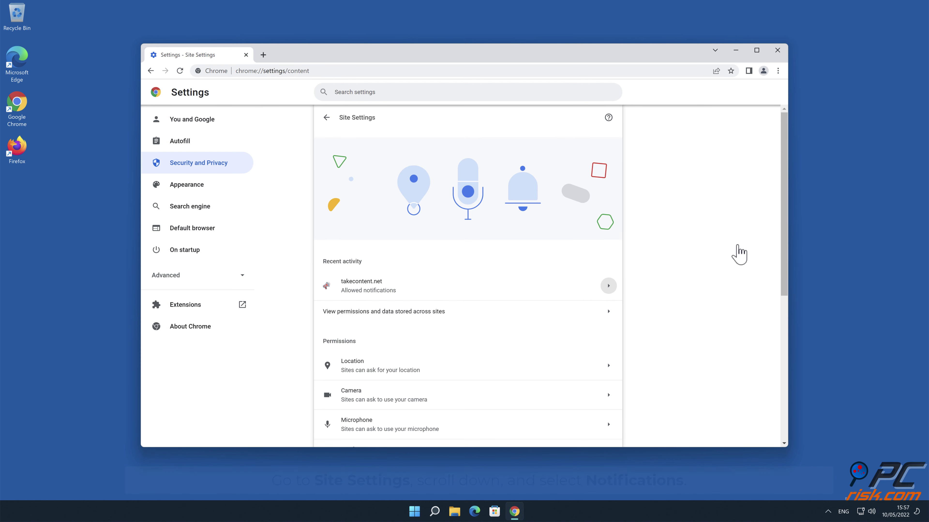
pyautogui.moveTo(782, 237); pyautogui.dragTo(786, 317)
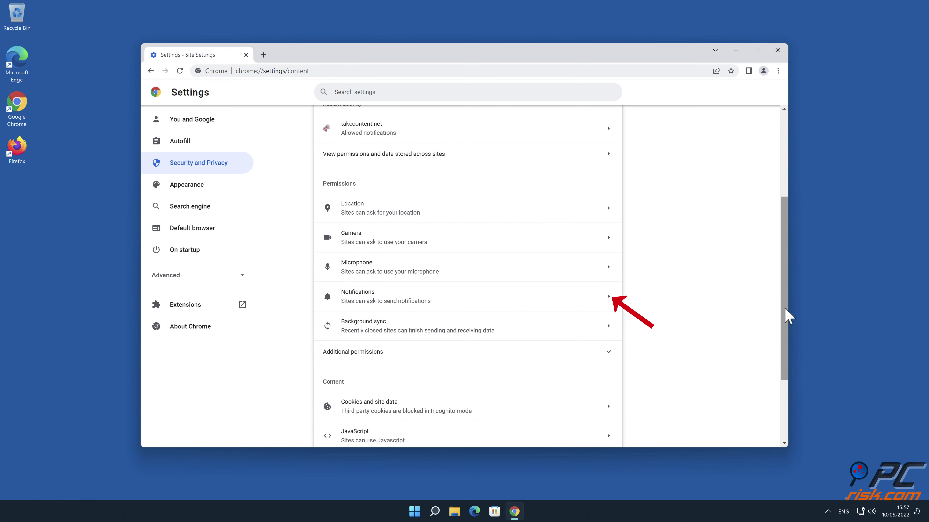
pyautogui.click(607, 302)
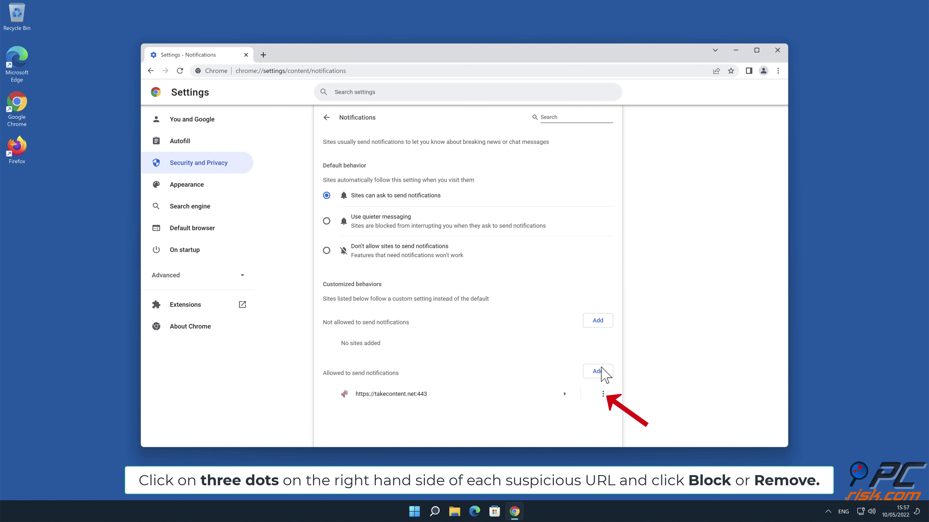
pyautogui.click(603, 396)
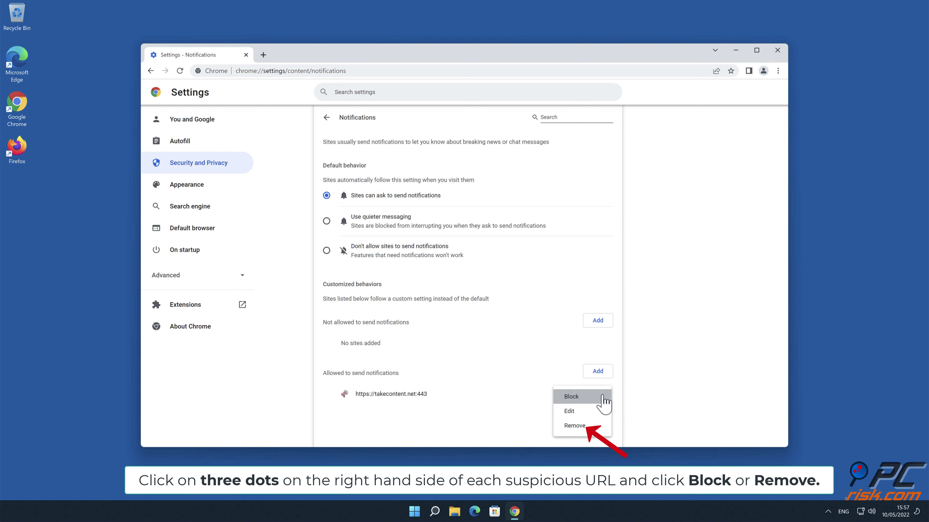
pyautogui.click(581, 427)
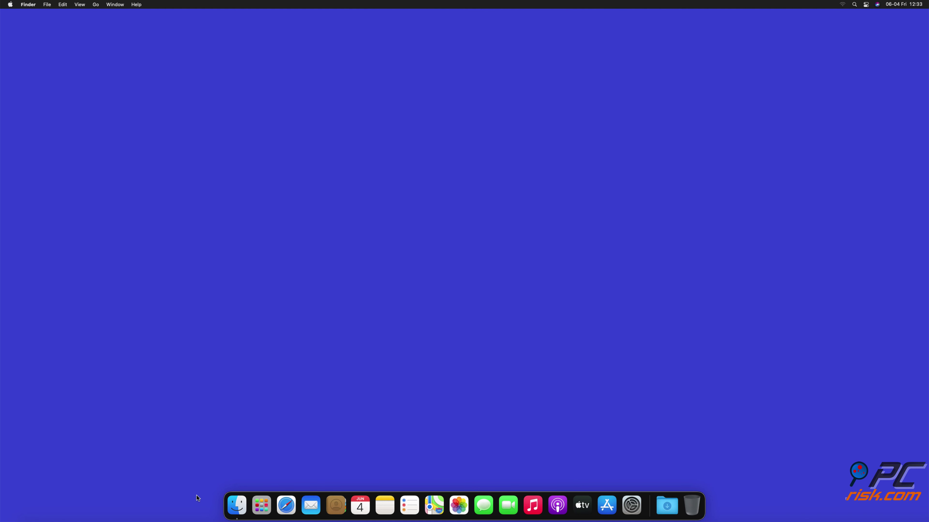
# - Launch Safari and open Settings > Websites > Notifications
pyautogui.click(285, 507)
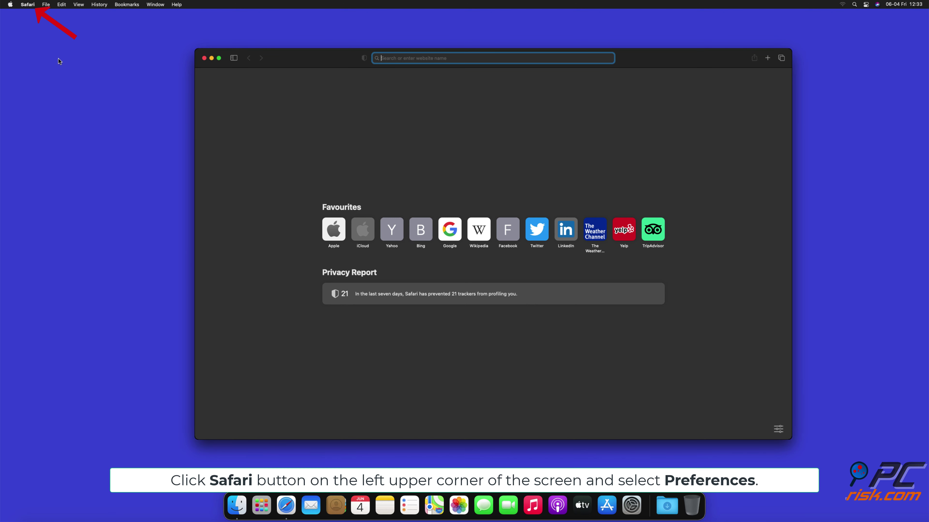
pyautogui.click(29, 5)
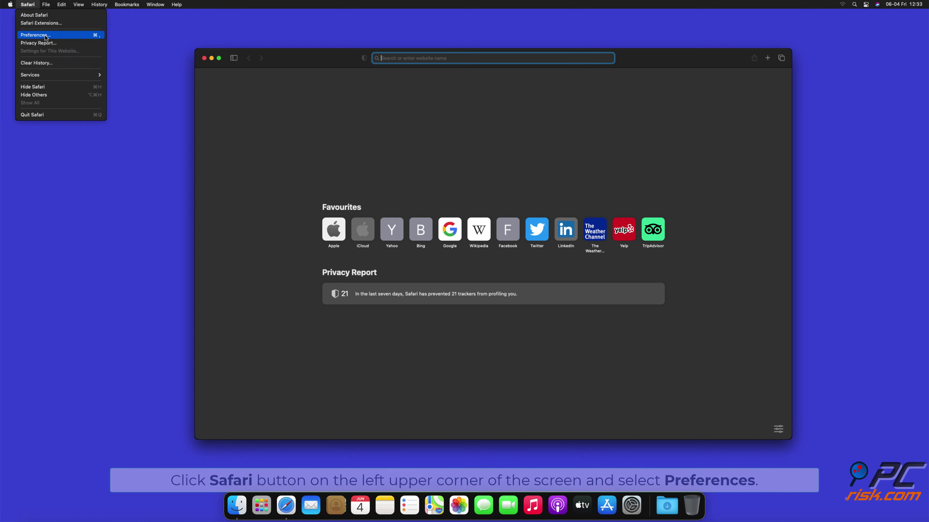
pyautogui.click(33, 35)
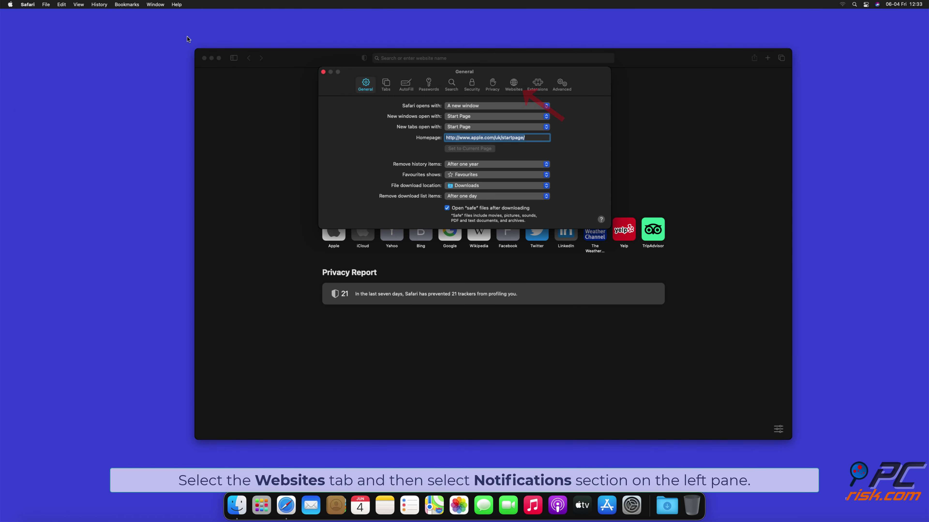
pyautogui.click(513, 84)
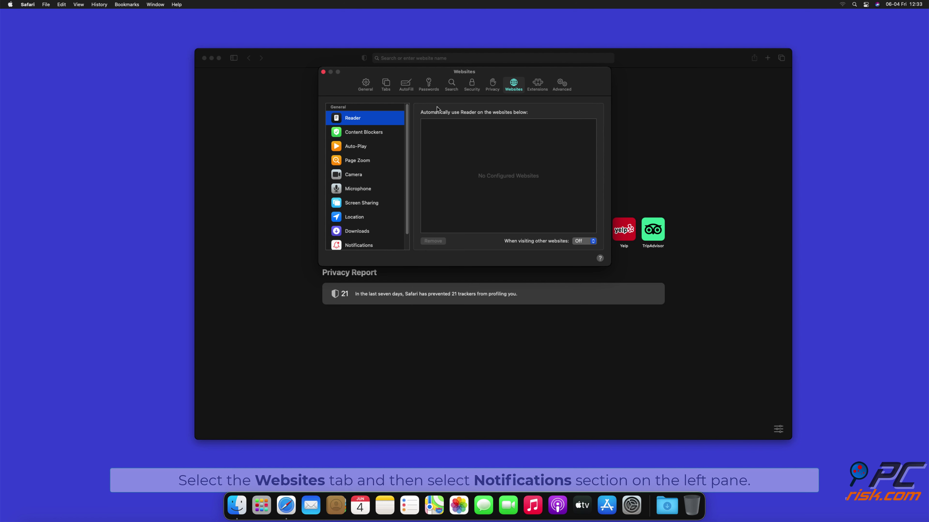
pyautogui.scroll(-1, 407, 121)
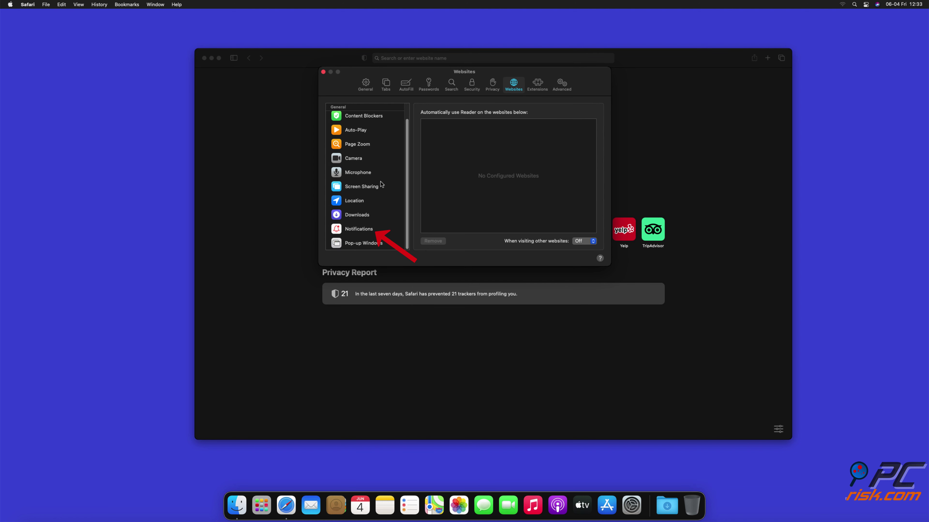
pyautogui.click(359, 230)
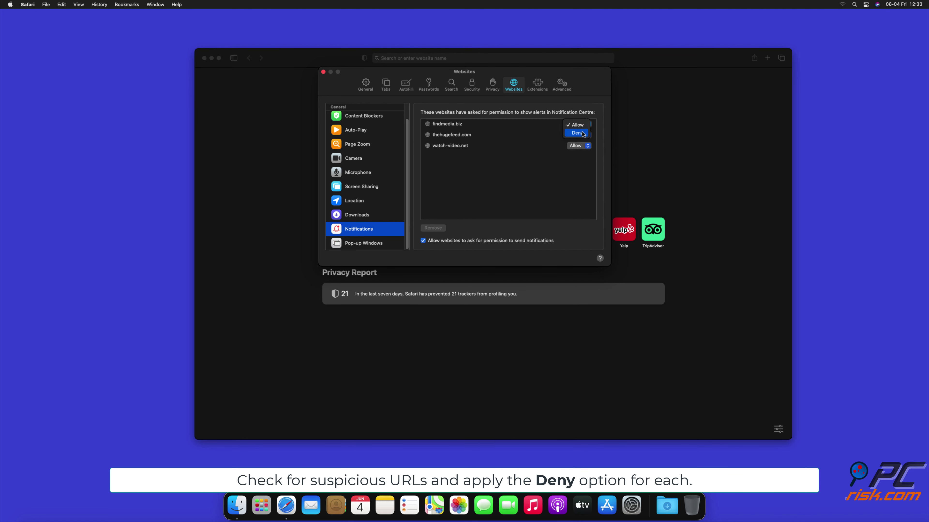
# - Set findmedia.biz, thehugefeed.com and watch-video.net to Deny, then close preferences and Safari
pyautogui.click(582, 133)
pyautogui.click(581, 135)
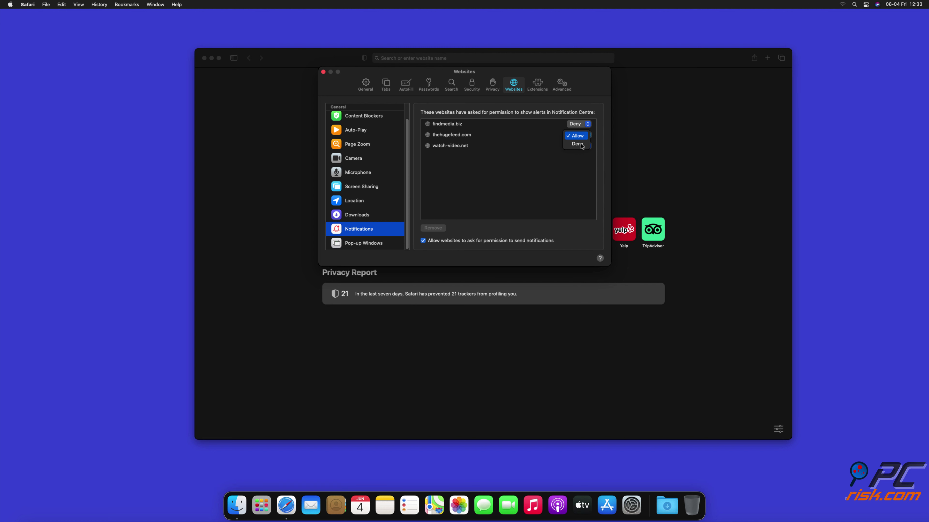
pyautogui.click(581, 144)
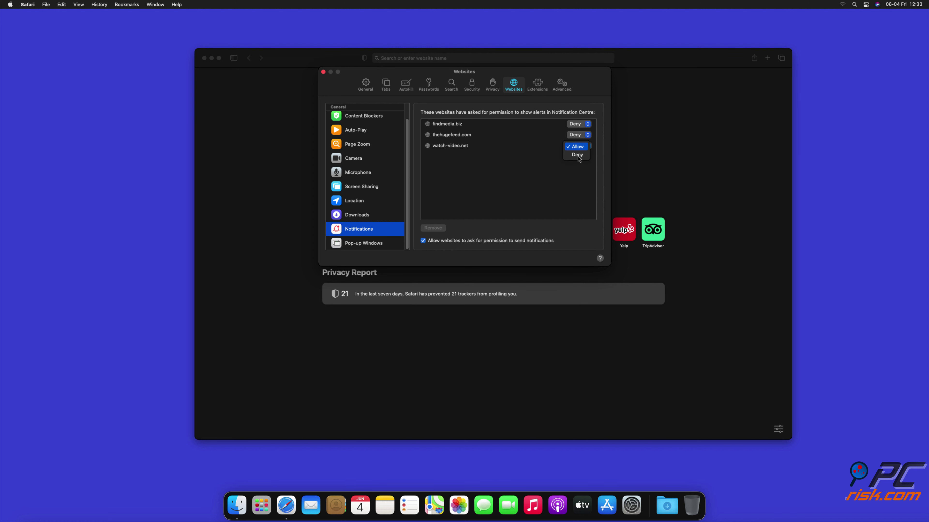
pyautogui.click(577, 155)
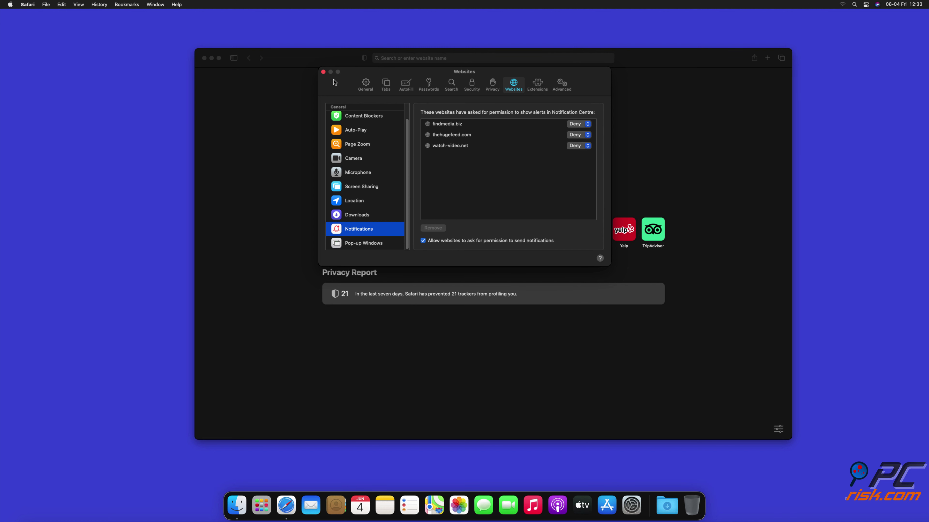
pyautogui.click(323, 72)
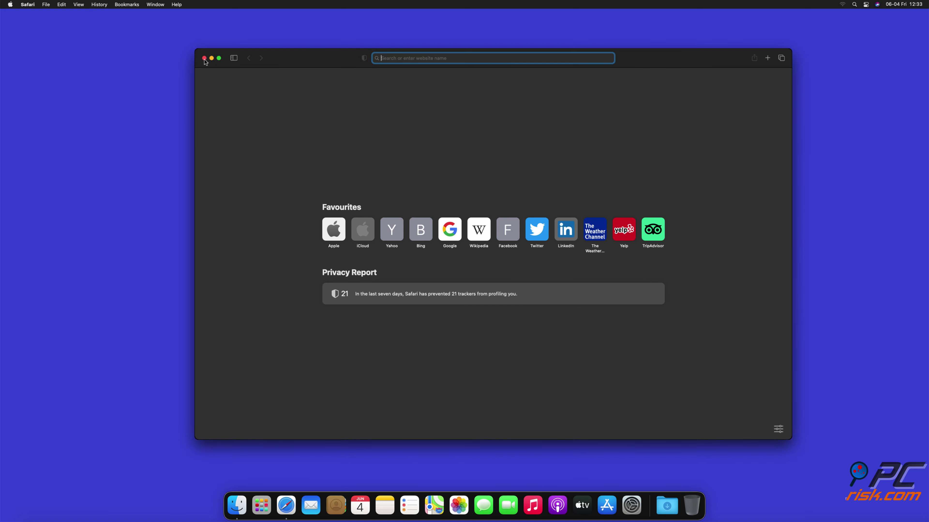
pyautogui.click(205, 59)
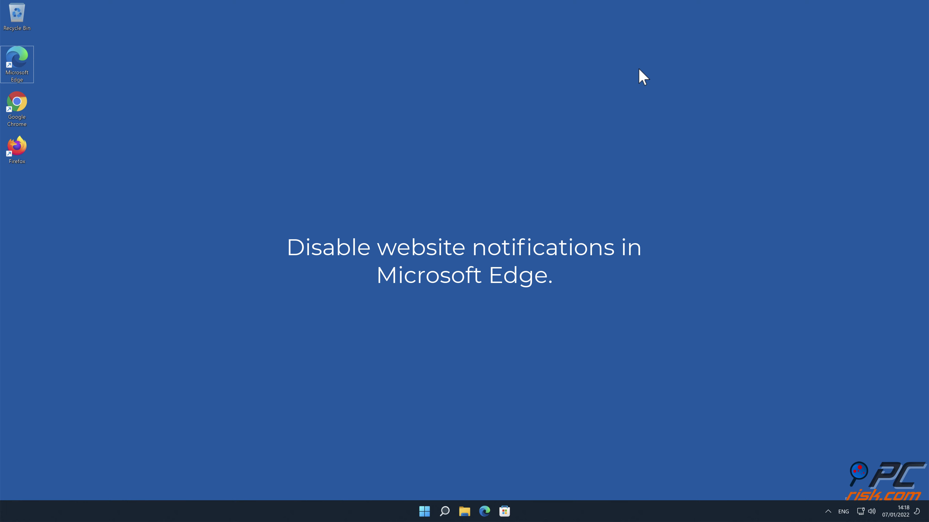
# - Launch Edge and open Settings > Cookies and site permissions > Notifications
pyautogui.doubleClick(22, 65)
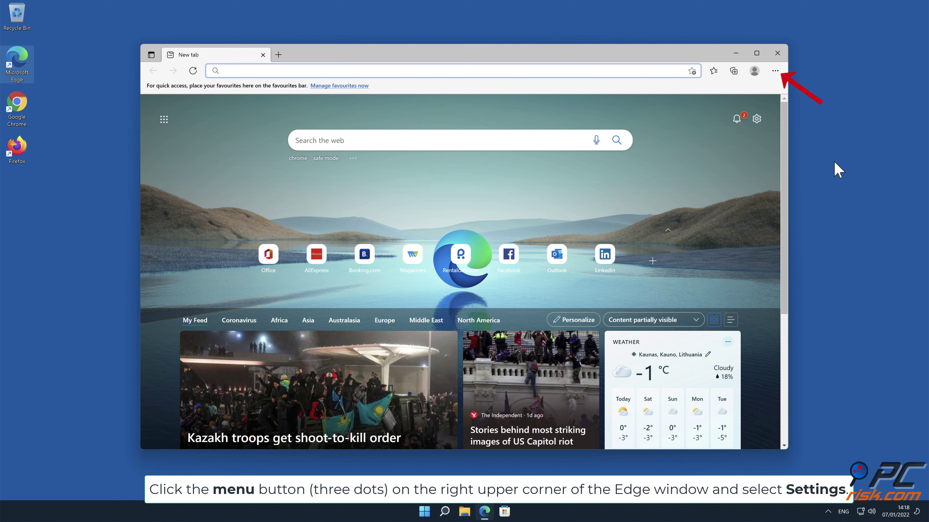
pyautogui.click(775, 72)
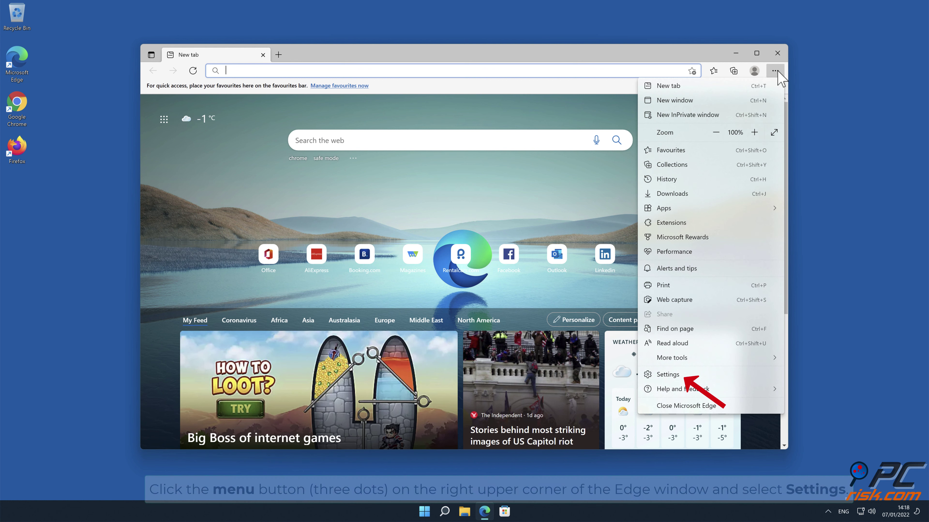
pyautogui.click(694, 374)
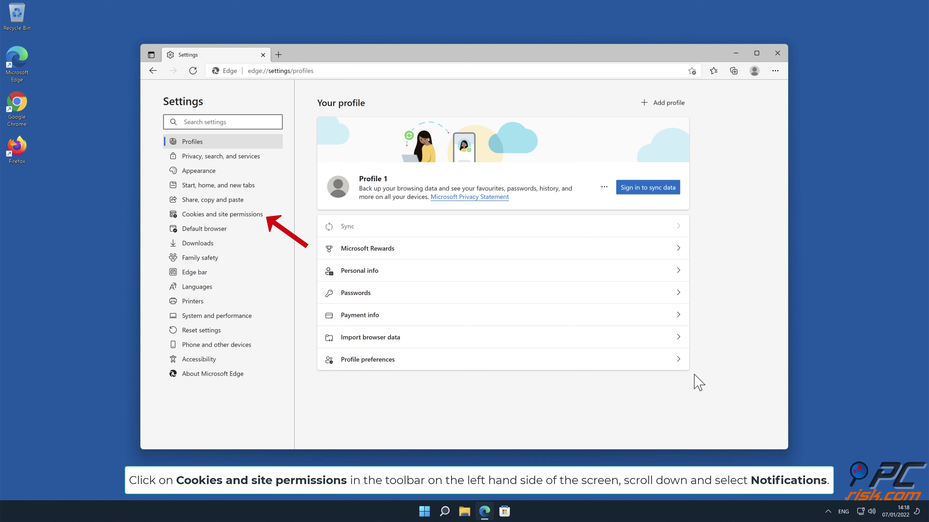
pyautogui.click(257, 219)
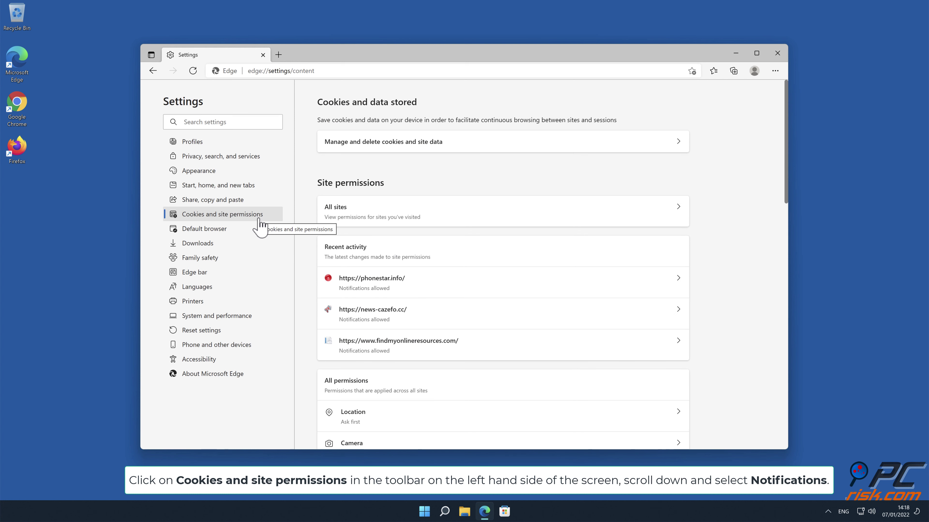
pyautogui.moveTo(785, 155); pyautogui.dragTo(789, 243)
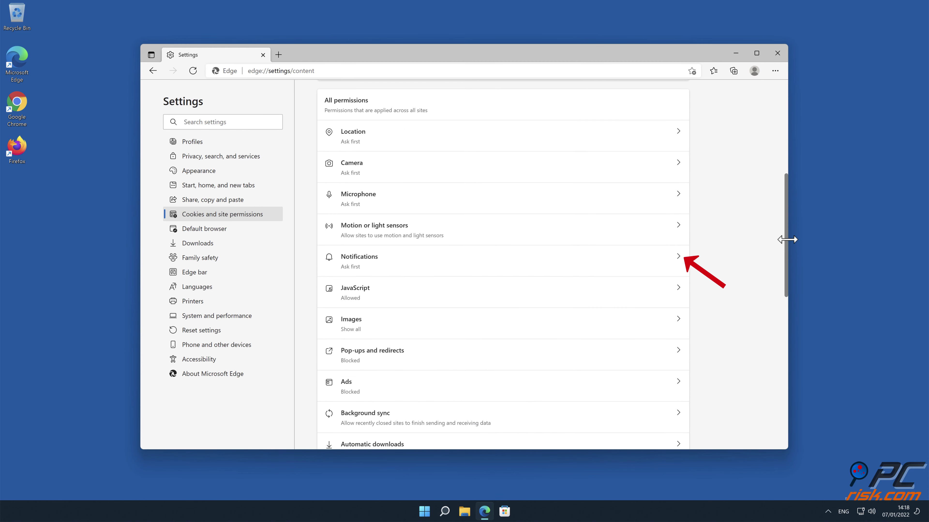
pyautogui.click(677, 260)
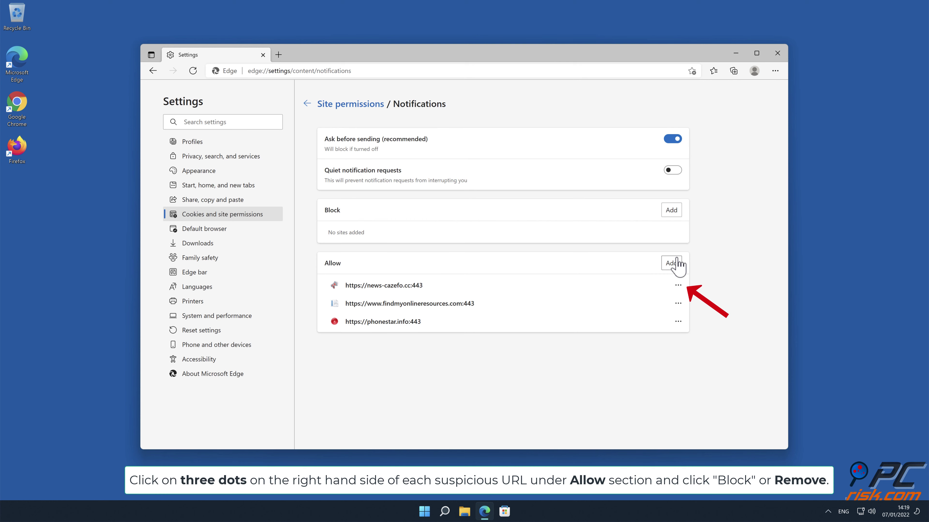
# - Remove news-cazefo.cc, findmyonlineresources.com and phonestar.info from Edge's allowed notifications, then close Edge
pyautogui.click(678, 286)
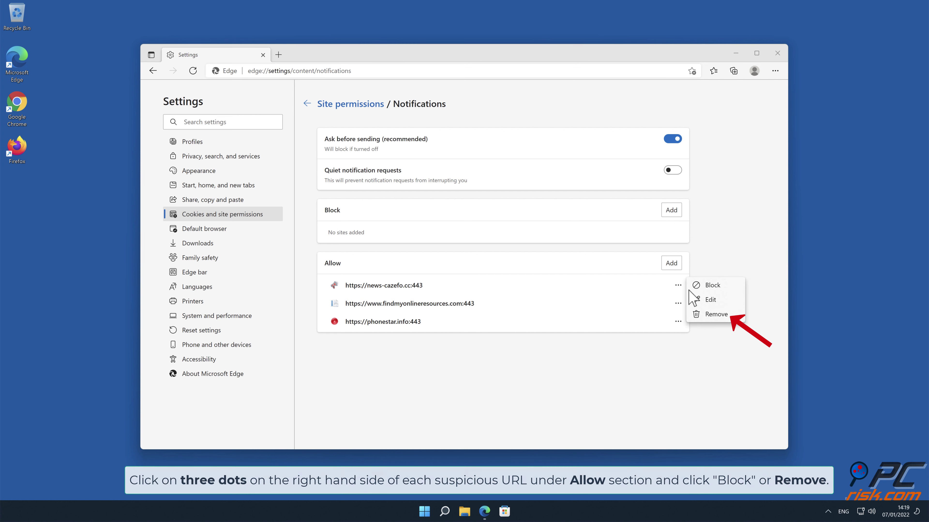
pyautogui.click(715, 315)
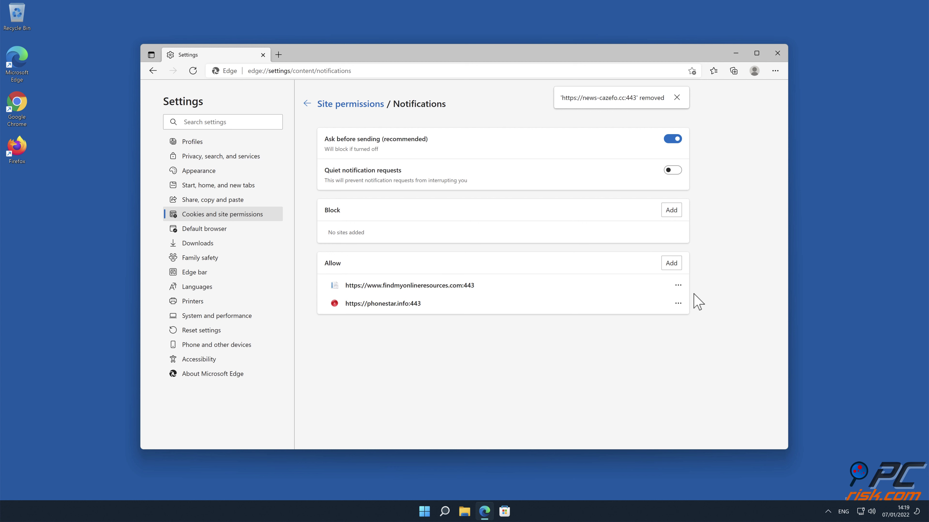
pyautogui.click(678, 285)
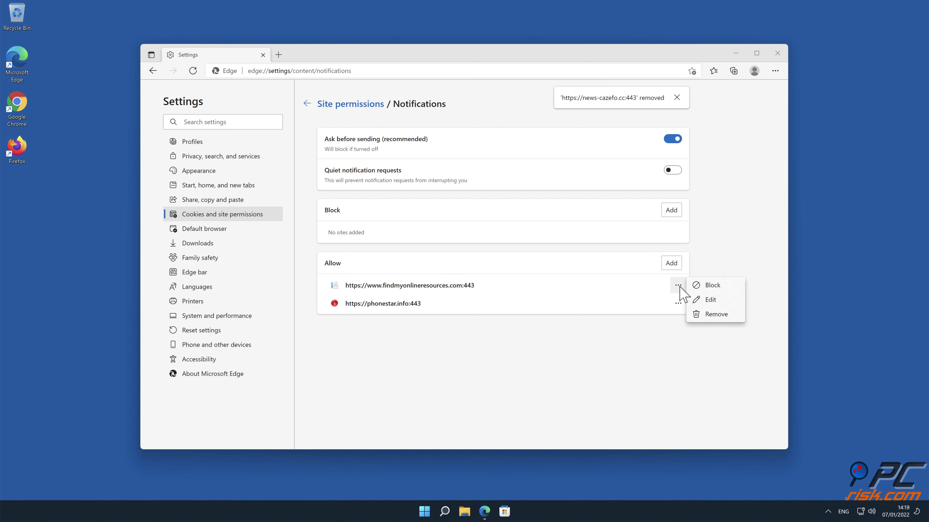
pyautogui.click(716, 315)
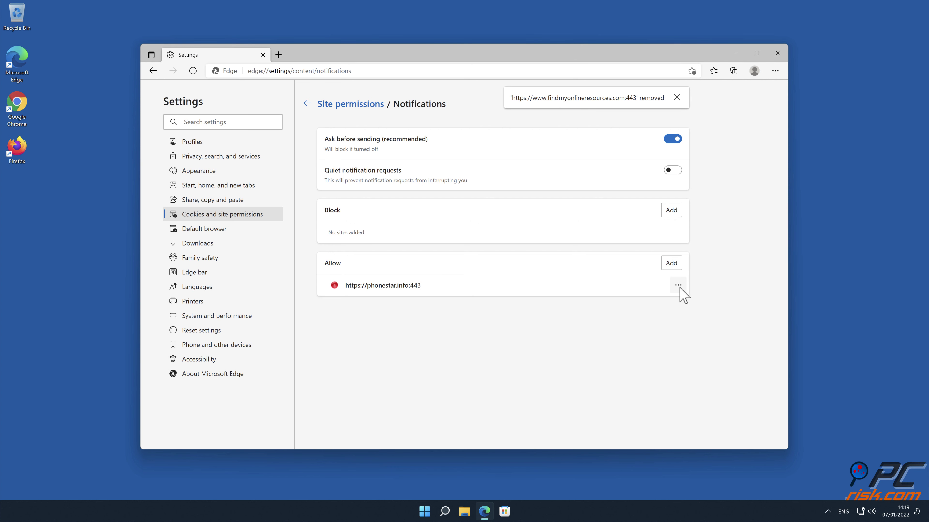
pyautogui.click(678, 286)
pyautogui.click(713, 316)
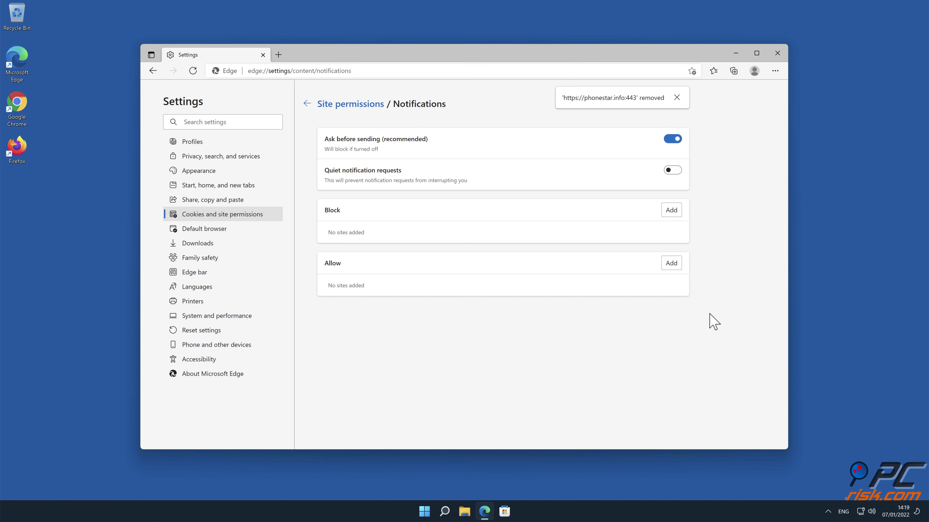
pyautogui.click(778, 53)
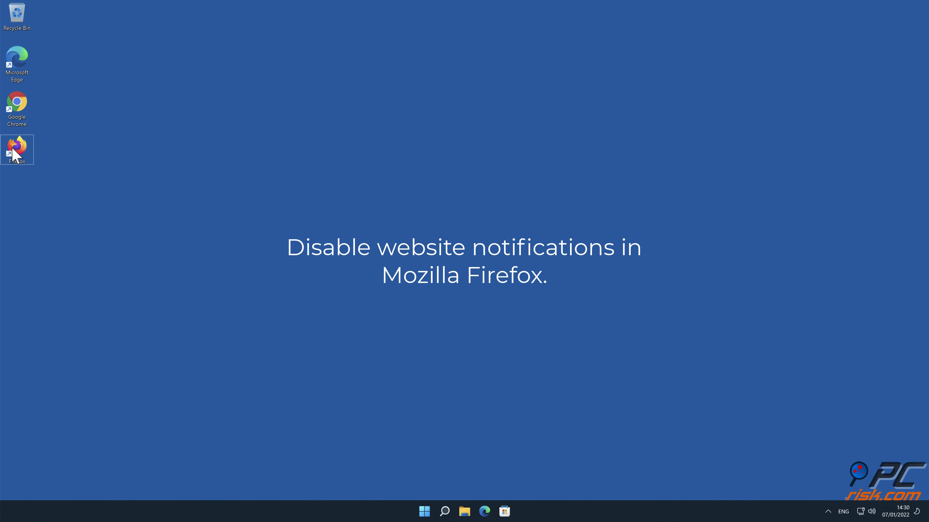
# - Launch Firefox and show Privacy & Security settings scrolled down to the Permissions section
pyautogui.doubleClick(12, 148)
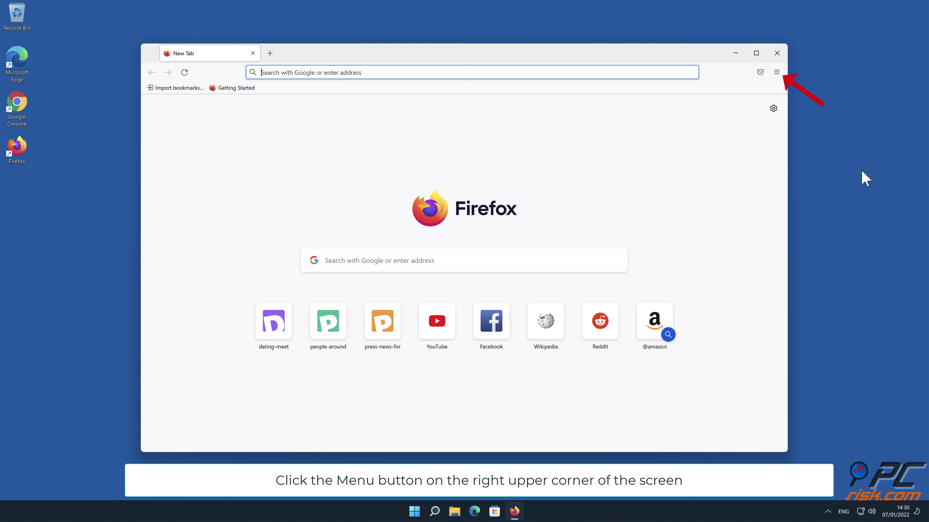
pyautogui.click(776, 72)
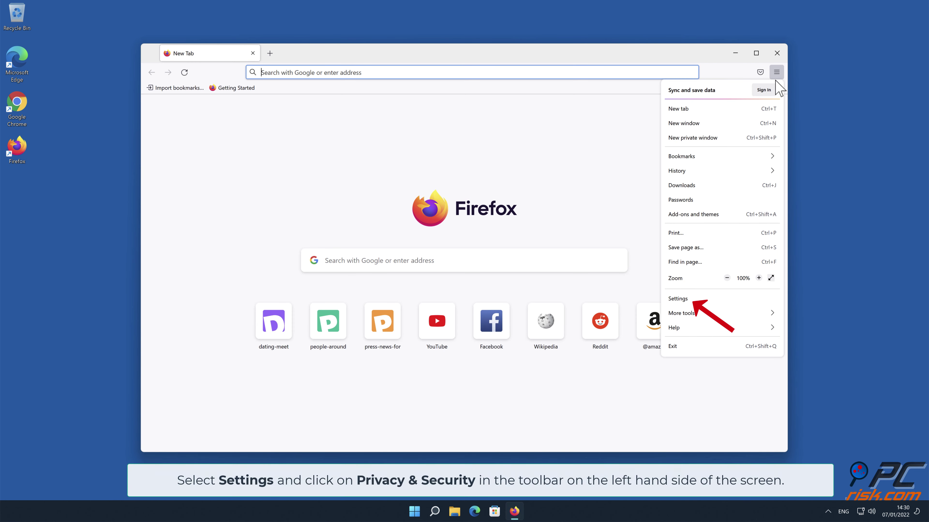
pyautogui.click(726, 299)
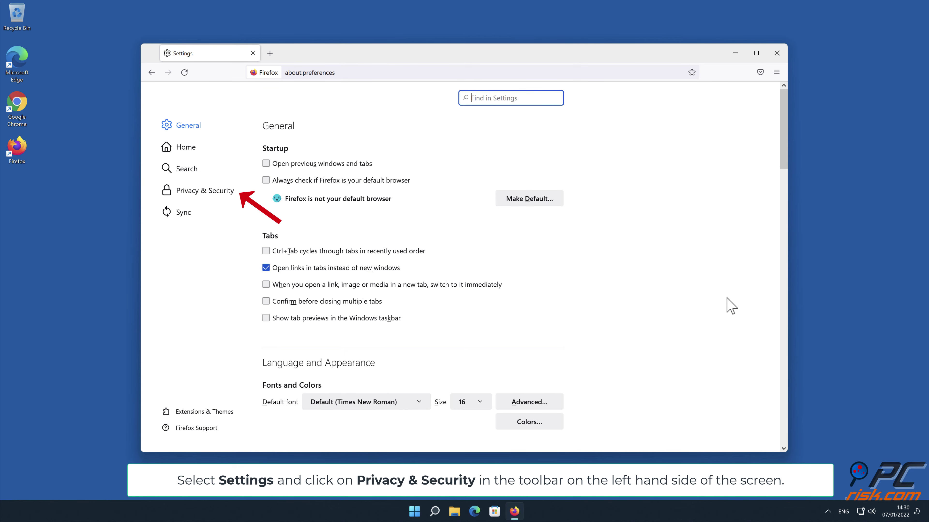
pyautogui.click(218, 191)
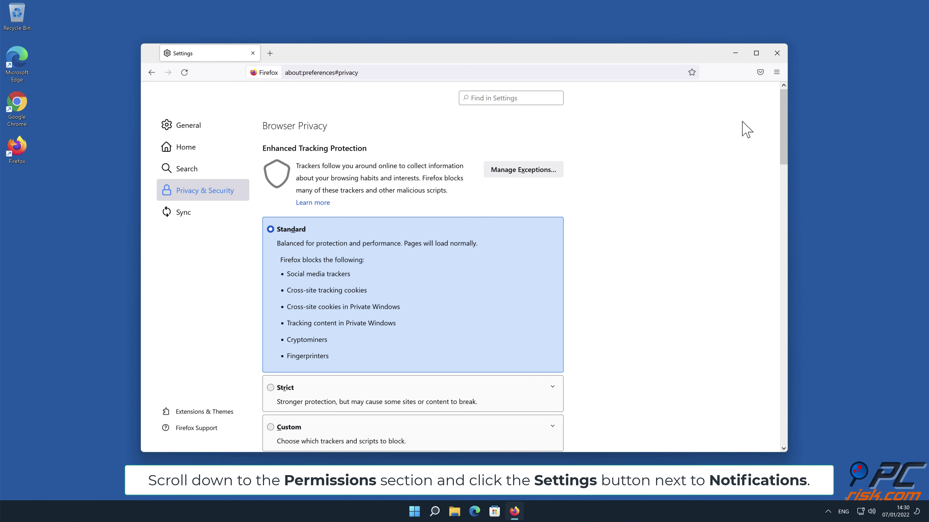
pyautogui.moveTo(782, 125); pyautogui.dragTo(786, 305)
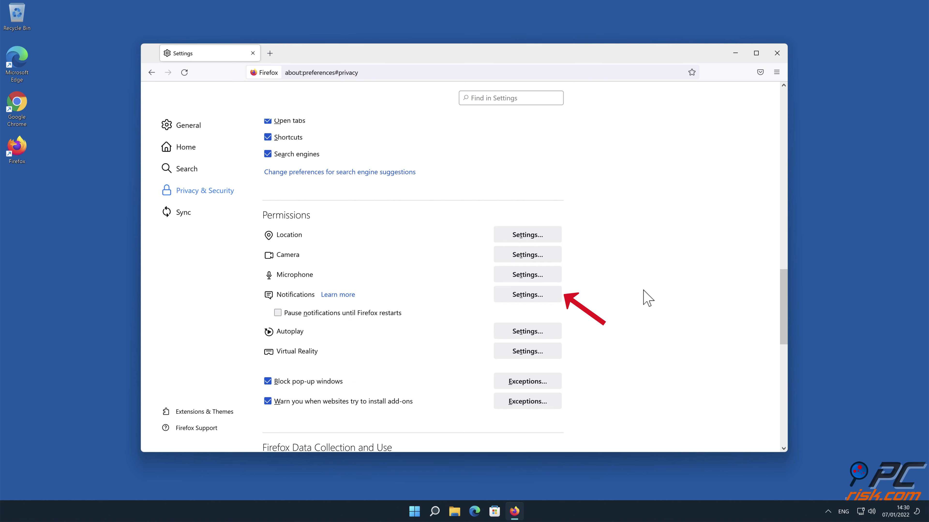
# - Block notifications for eclto.people-around.me, d.dating-meet.top and xetna.press-news-for.me, then save the changes
pyautogui.click(551, 297)
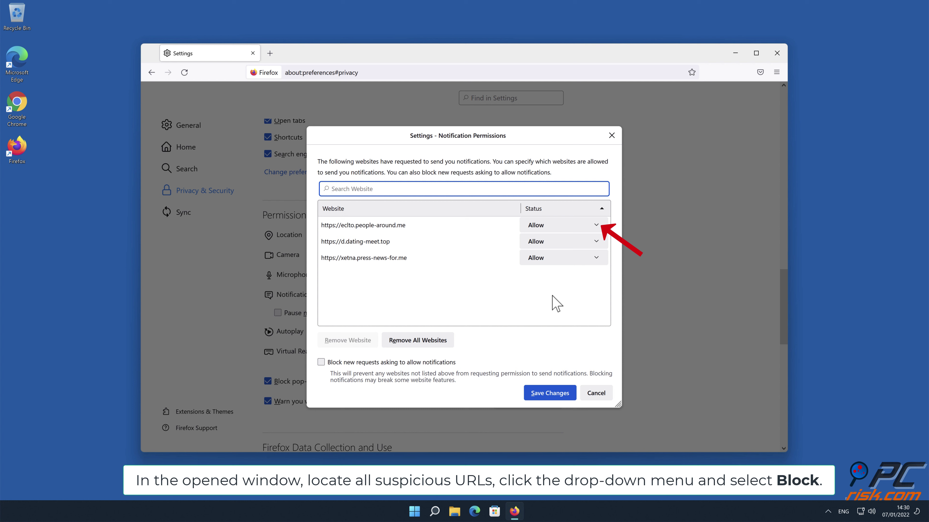
pyautogui.click(596, 225)
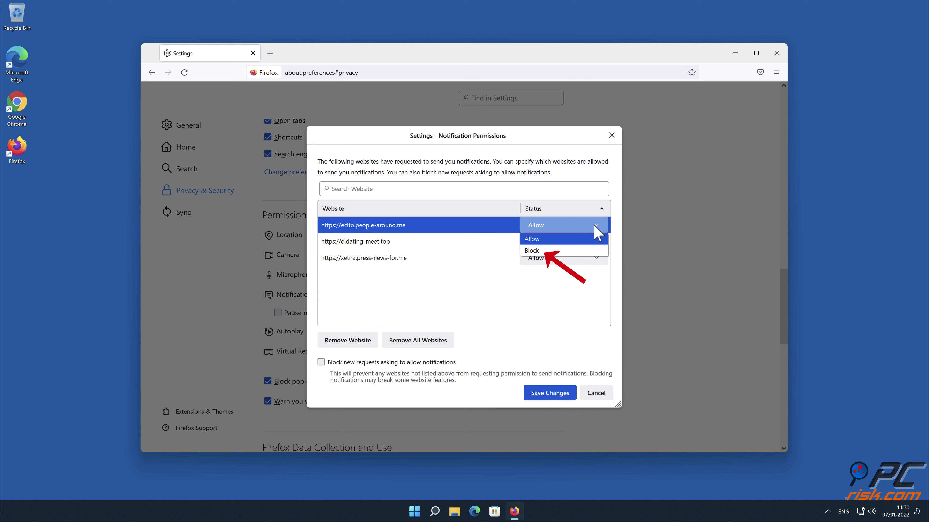
pyautogui.click(585, 252)
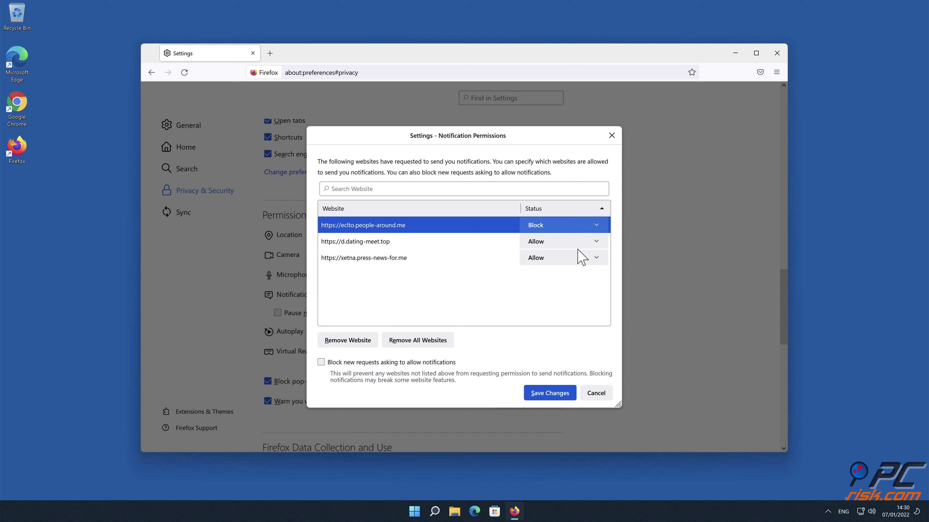
pyautogui.click(598, 242)
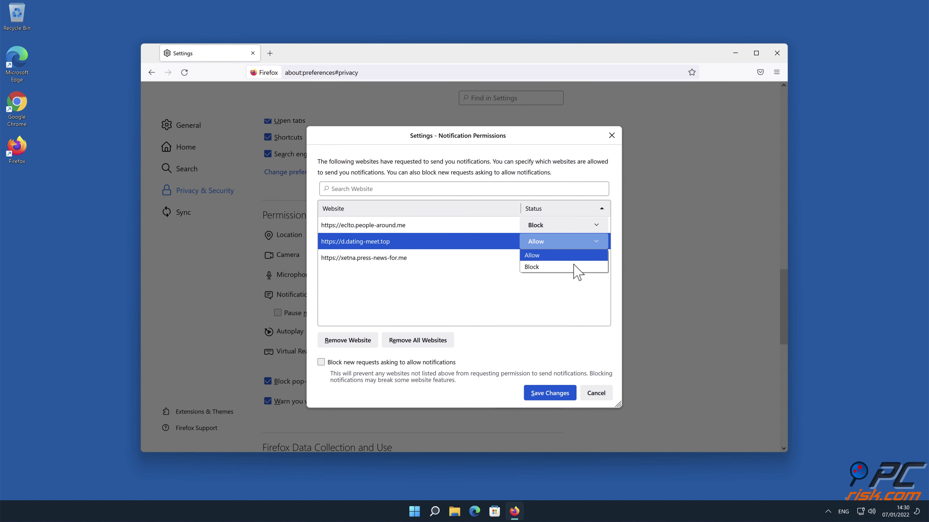
pyautogui.click(574, 267)
pyautogui.click(596, 258)
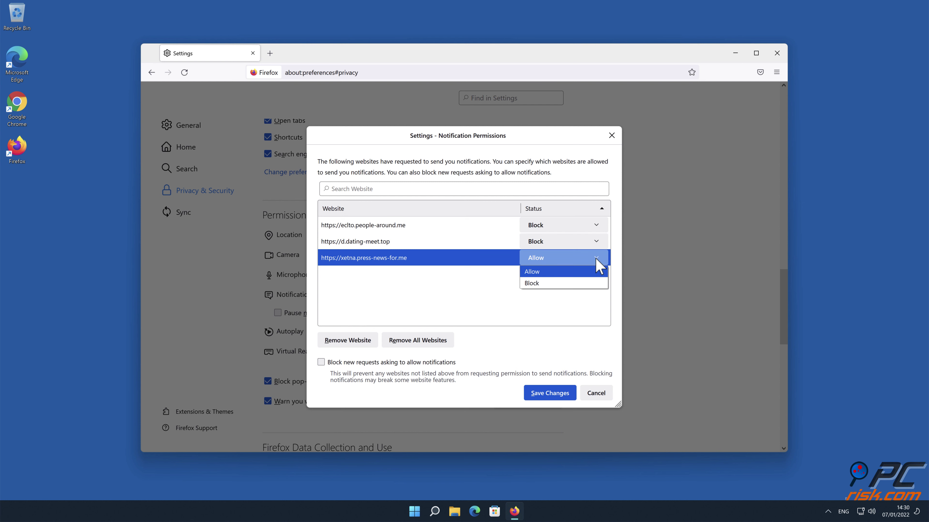
pyautogui.click(584, 284)
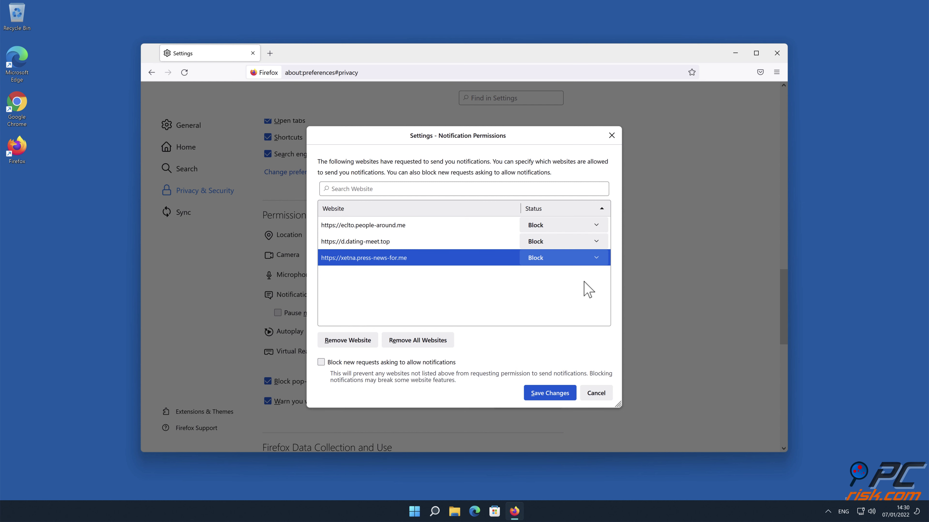
pyautogui.click(552, 394)
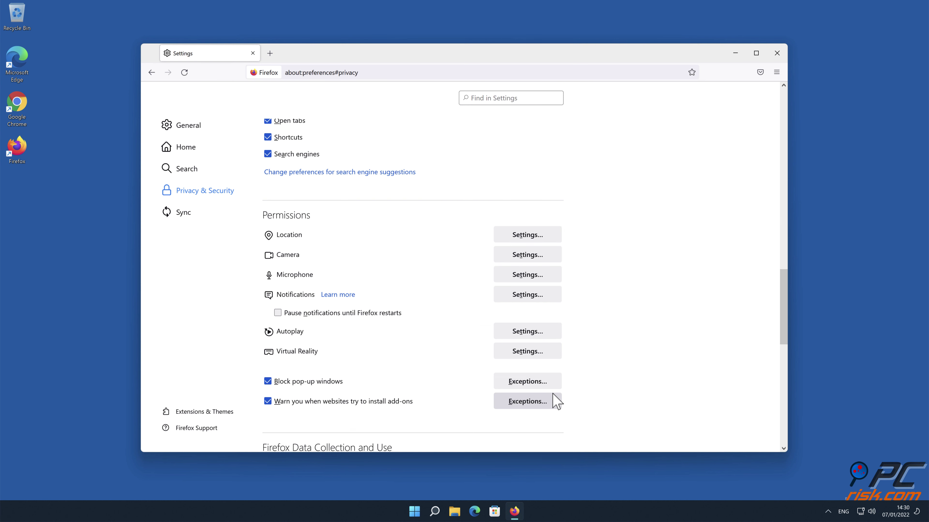
pyautogui.click(777, 53)
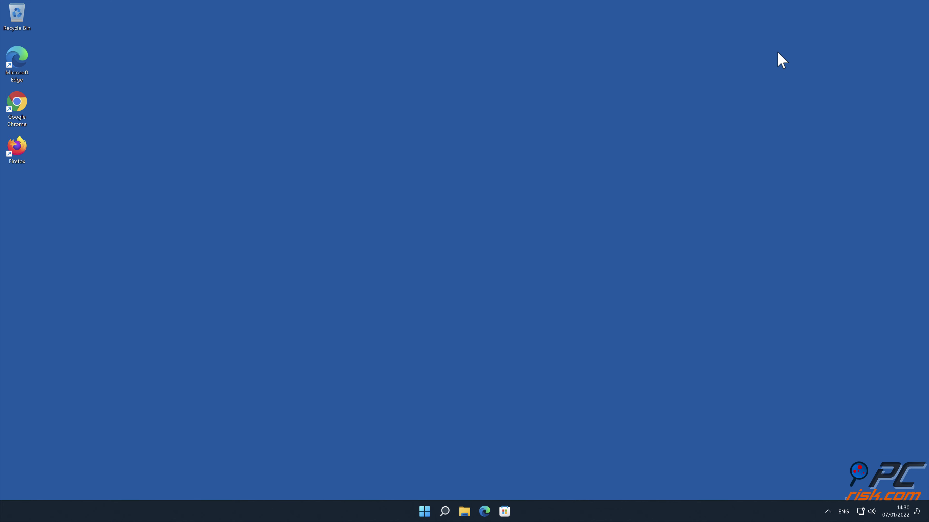